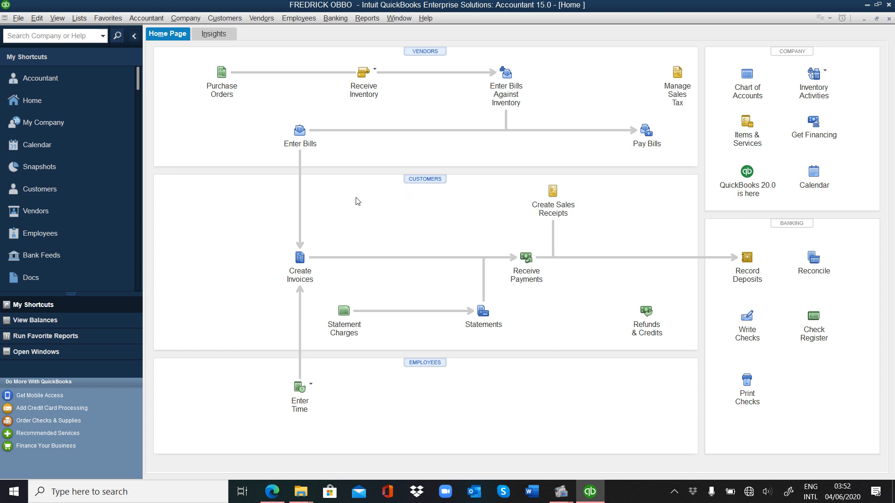
Step: Open the Lists menu from the QuickBooks Home Page
{"action": "left_click", "coordinate": [86, 21]}
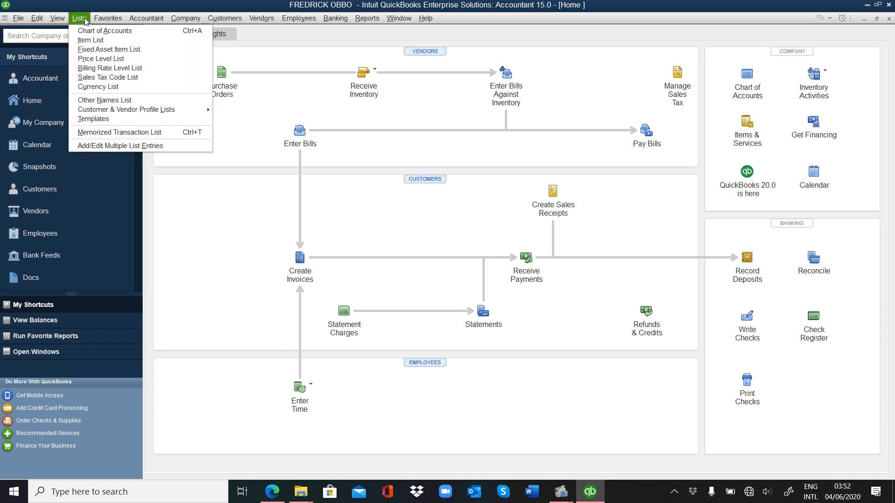
Step: Open the Chart of Accounts and choose New from the Account menu
{"action": "left_click", "coordinate": [108, 31]}
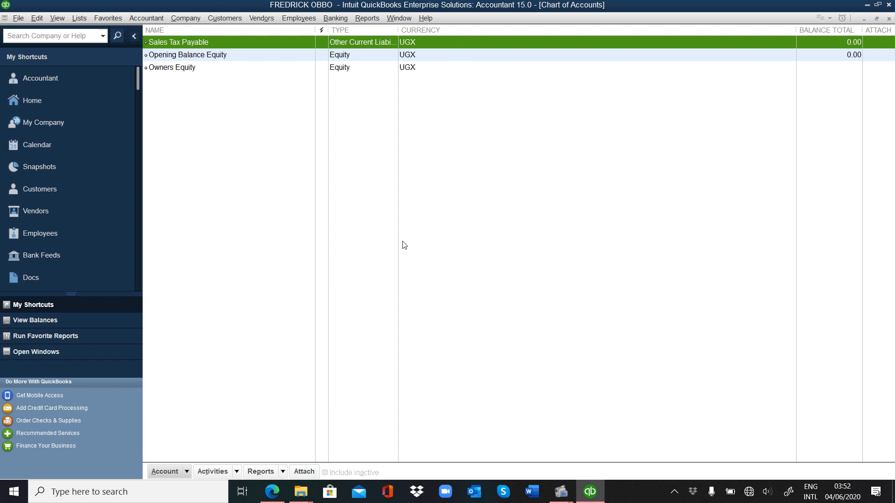
{"action": "left_click", "coordinate": [187, 472]}
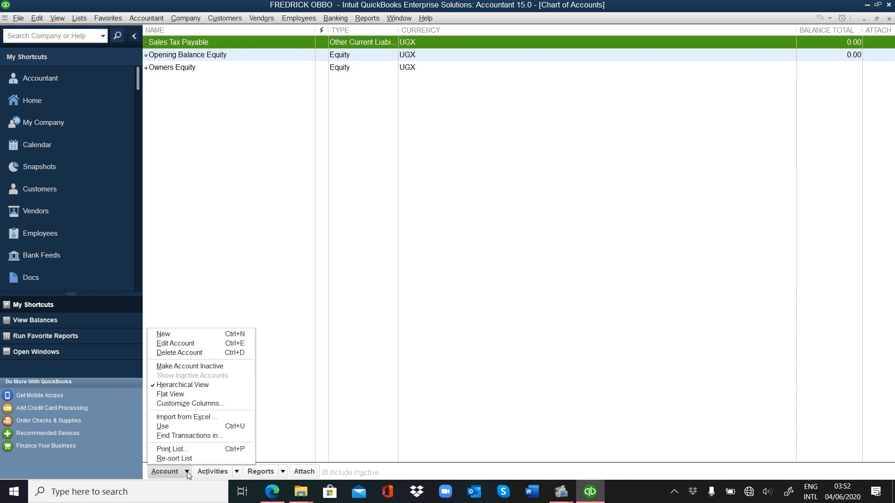
{"action": "left_click", "coordinate": [213, 336]}
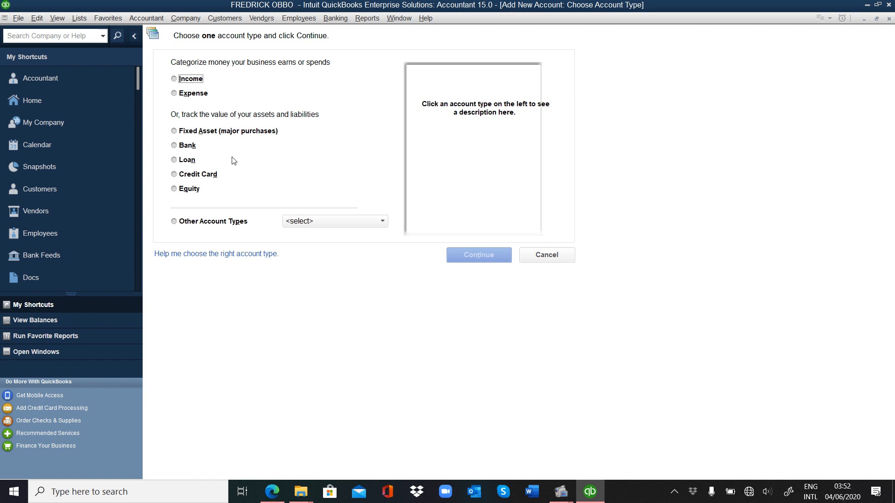
Step: Choose Bank as the new account's type and continue to its details form
{"action": "left_click", "coordinate": [175, 146]}
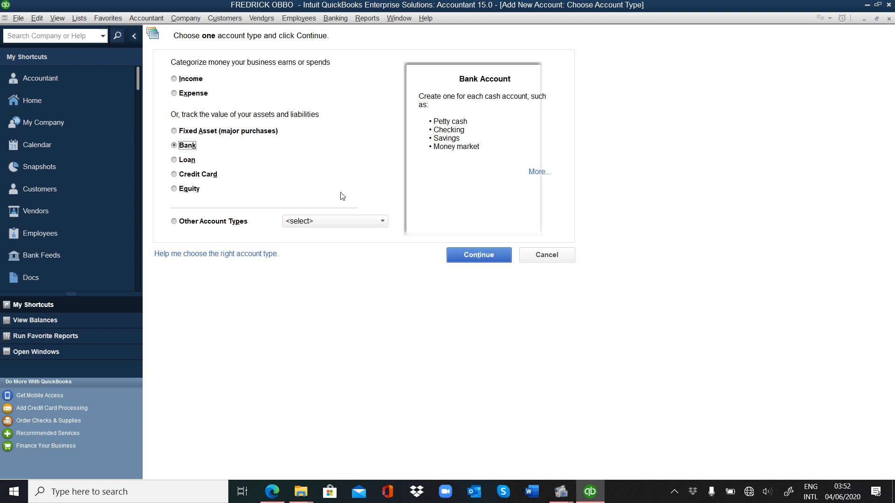
{"action": "left_click", "coordinate": [467, 261]}
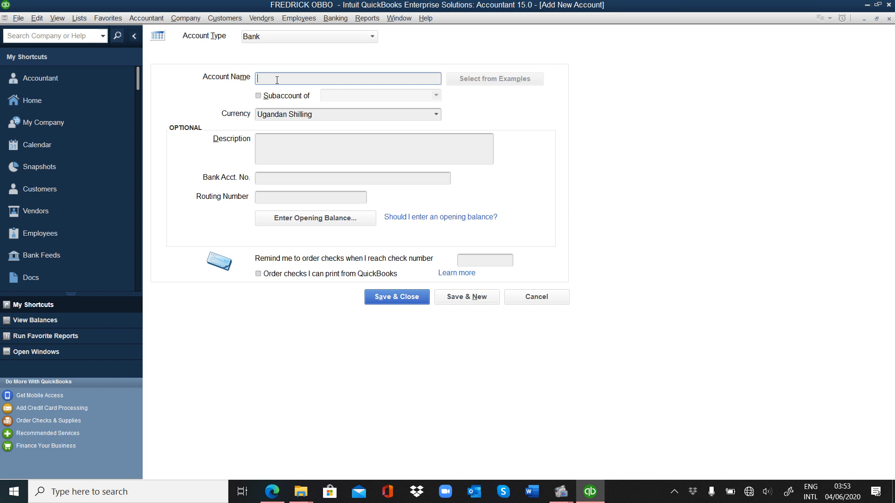
Step: Name the account 'Stanbic Bank UGX', enter its bank account number, and start its opening balance
{"action": "type", "text": "Stanbic Bank UGX"}
{"action": "left_click", "coordinate": [313, 149]}
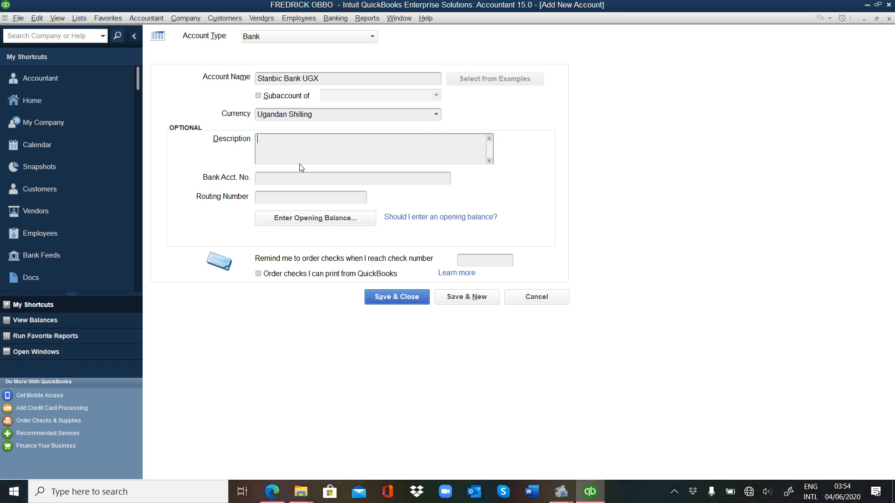
{"action": "left_click", "coordinate": [288, 178]}
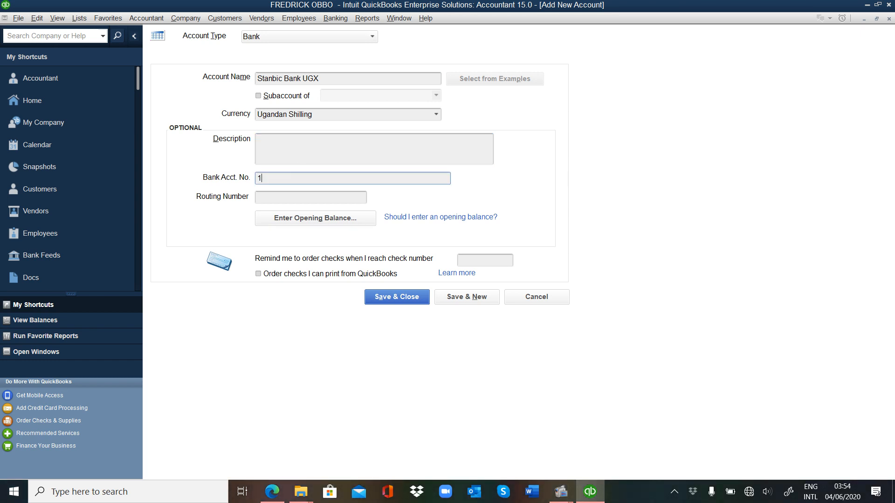
{"action": "left_click", "coordinate": [267, 199]}
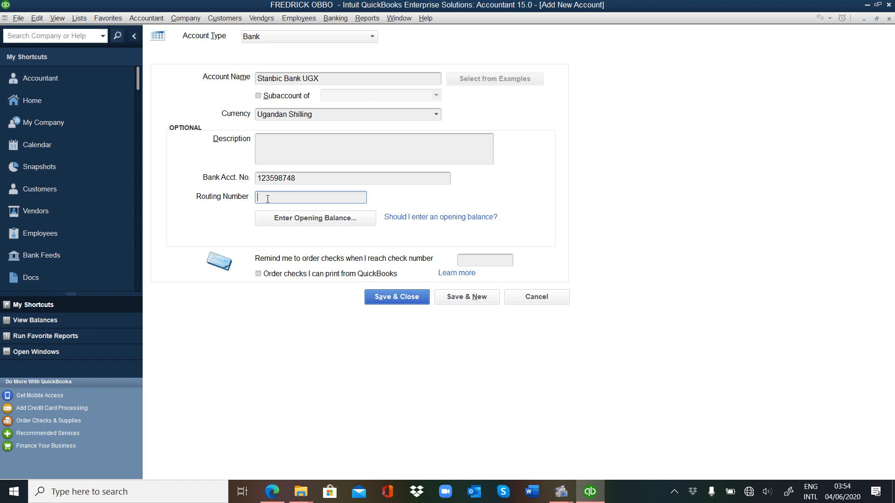
{"action": "left_click", "coordinate": [314, 218]}
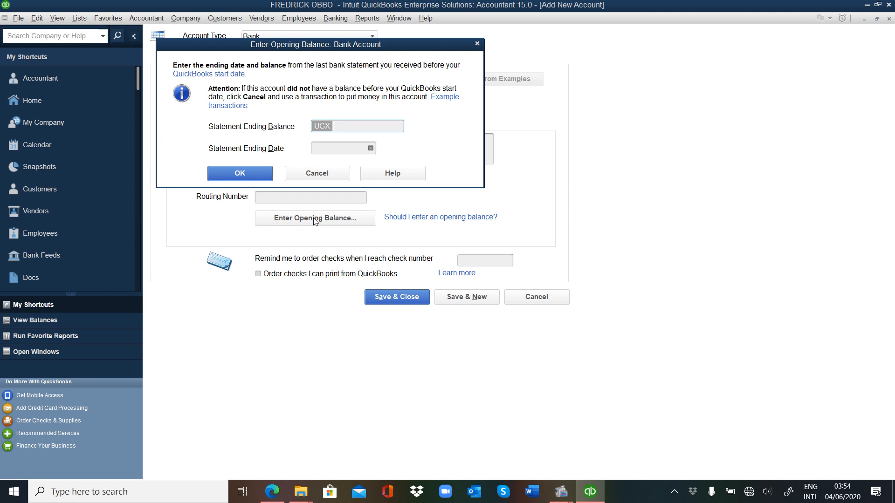
Step: Enter a 250,000,000 statement ending balance dated 01/07/2019 and confirm it
{"action": "type", "text": "250000000"}
{"action": "left_click", "coordinate": [371, 149]}
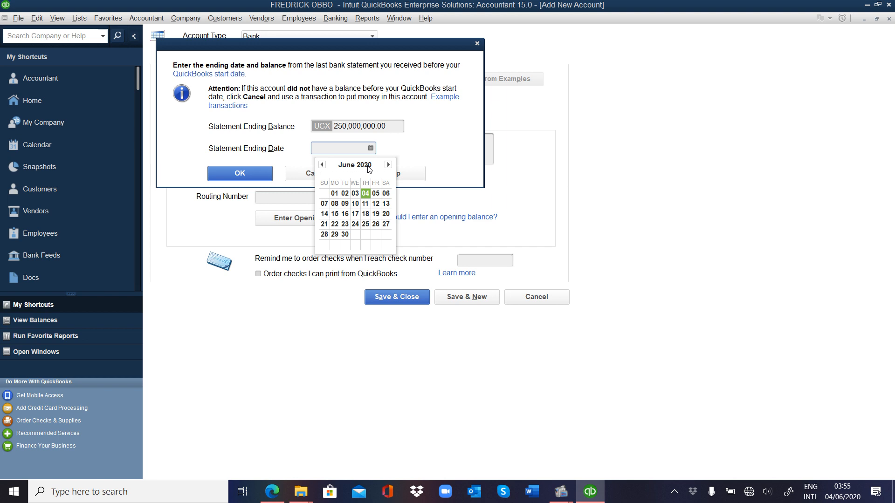
{"action": "left_click", "coordinate": [322, 165]}
{"action": "left_click", "coordinate": [323, 165]}
{"action": "left_click", "coordinate": [322, 165]}
{"action": "left_click", "coordinate": [322, 165]}
{"action": "left_click", "coordinate": [322, 165]}
{"action": "left_click", "coordinate": [322, 165]}
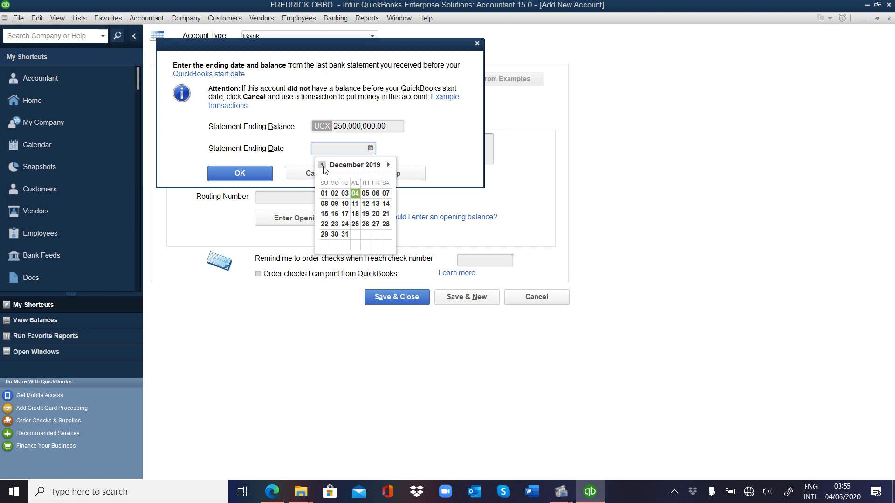
{"action": "left_click", "coordinate": [322, 165]}
{"action": "left_click", "coordinate": [322, 165]}
{"action": "left_click", "coordinate": [322, 165]}
{"action": "left_click", "coordinate": [322, 165]}
{"action": "left_click", "coordinate": [322, 165]}
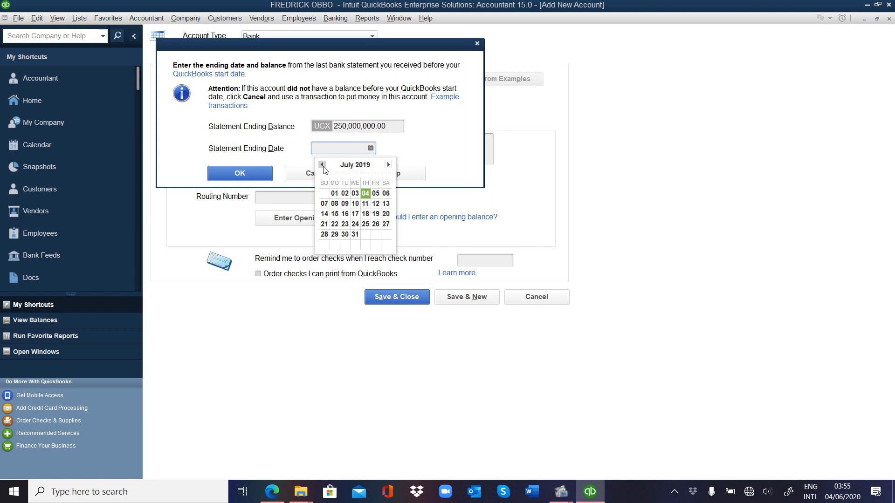
{"action": "left_click", "coordinate": [337, 192]}
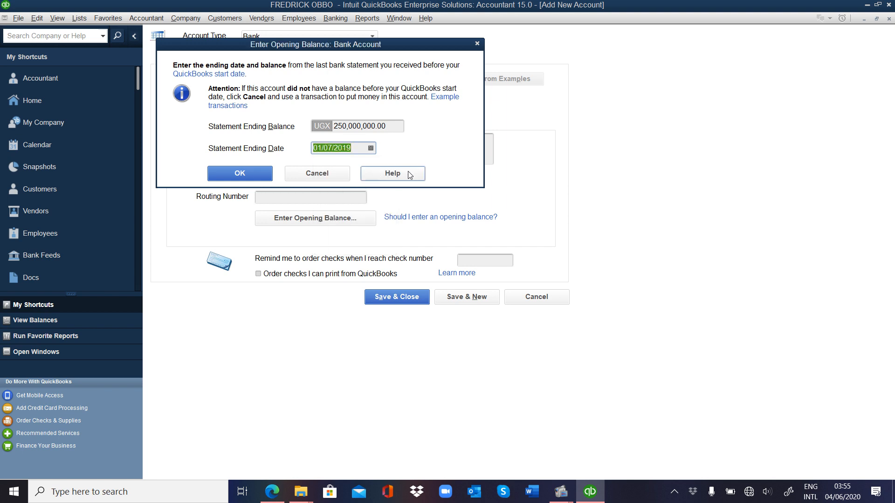
{"action": "left_click", "coordinate": [260, 174]}
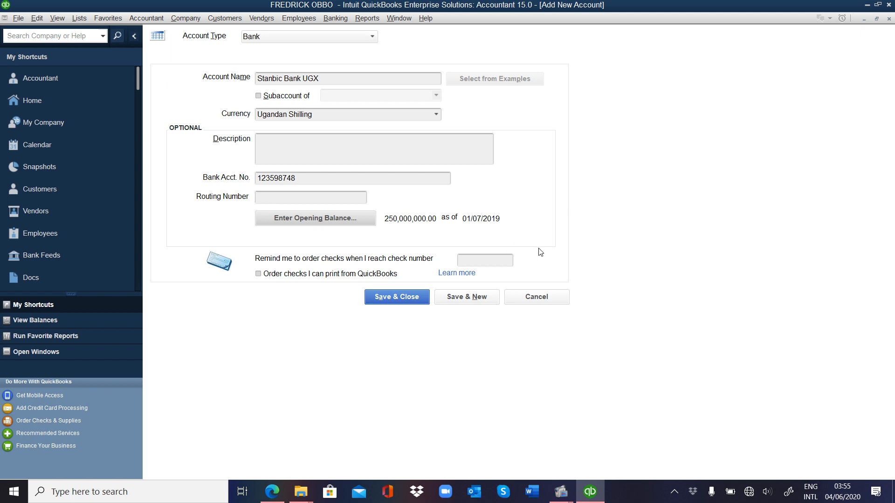
Step: Set the check reorder reminder to 70, then Save & New, accepting the past-transactions warning
{"action": "left_click", "coordinate": [491, 260]}
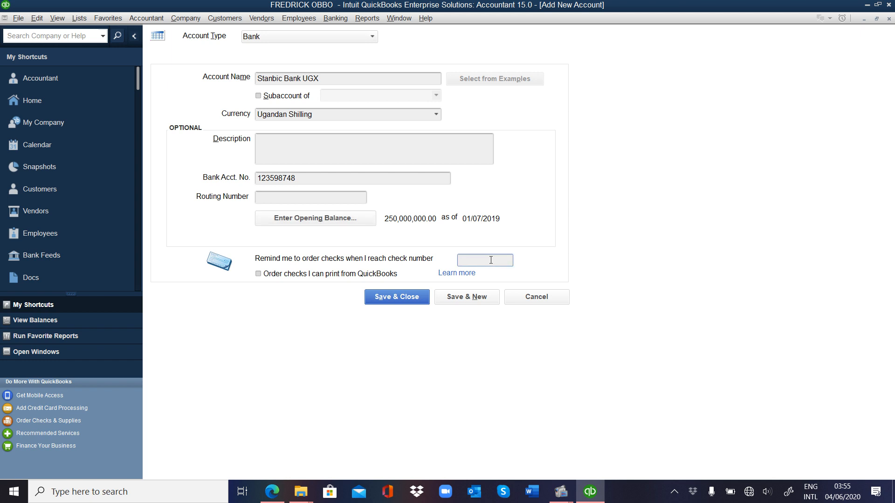
{"action": "type", "text": "70"}
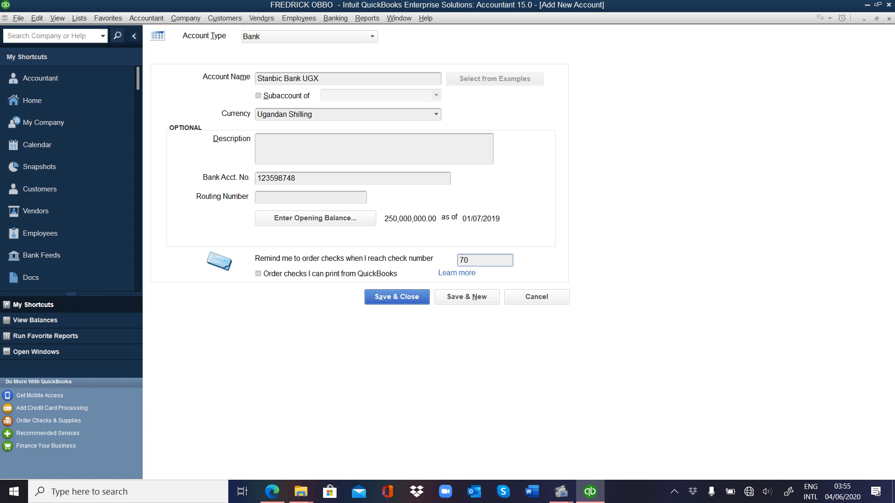
{"action": "left_click", "coordinate": [476, 301]}
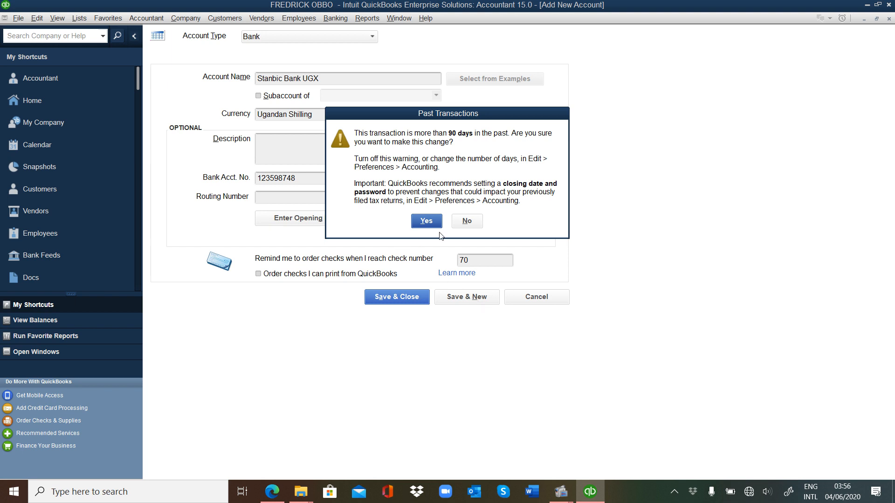
{"action": "left_click", "coordinate": [427, 222]}
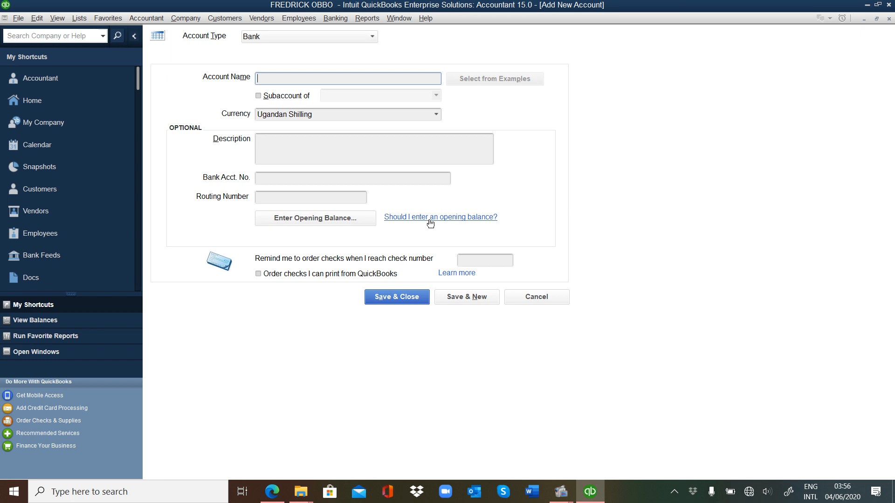
Step: Name the new account 'Stanbic Bank USD' and set its currency to US Dollar
{"action": "type", "text": "Stanbic Bank USD"}
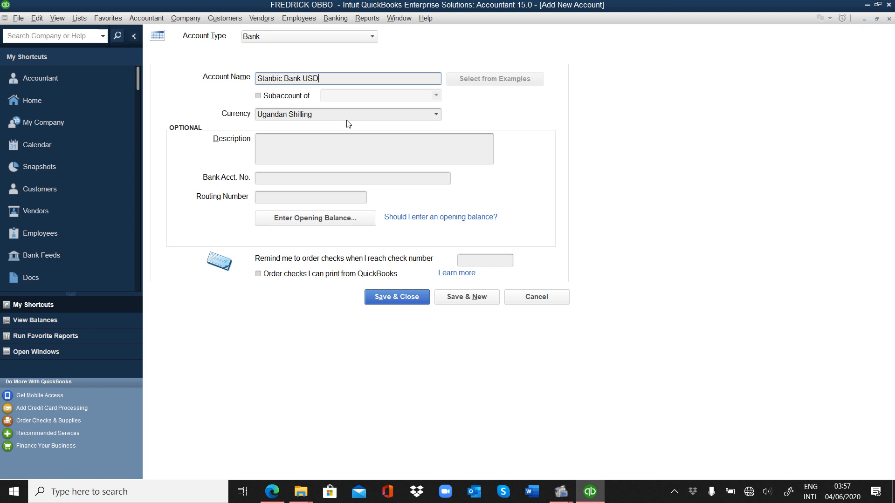
{"action": "left_click", "coordinate": [437, 115]}
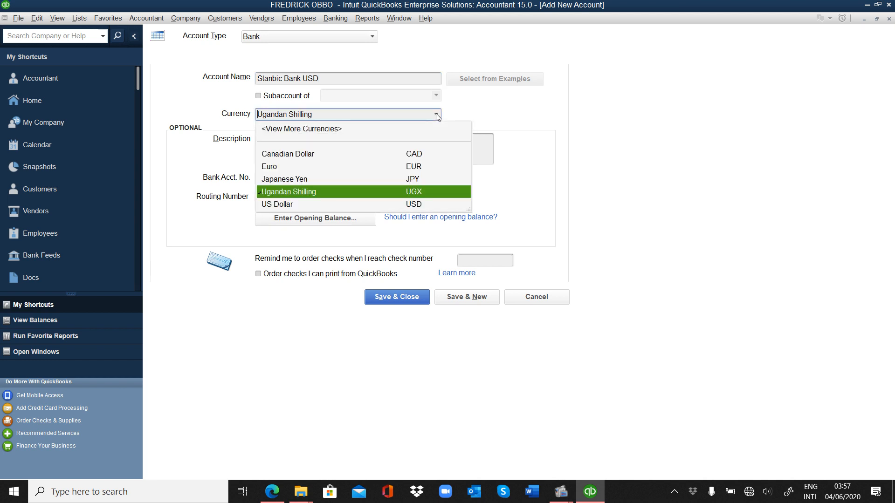
{"action": "left_click", "coordinate": [296, 206]}
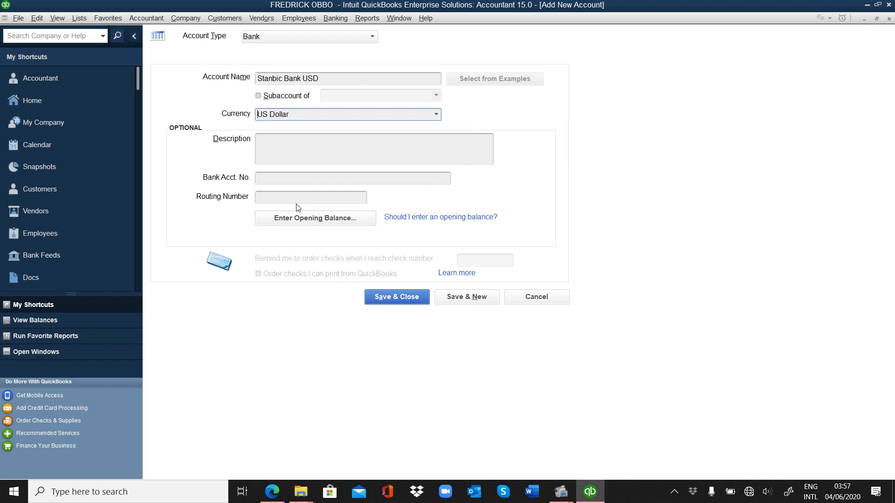
Step: Enter the account's bank account number and start its opening balance entry
{"action": "left_click", "coordinate": [288, 147]}
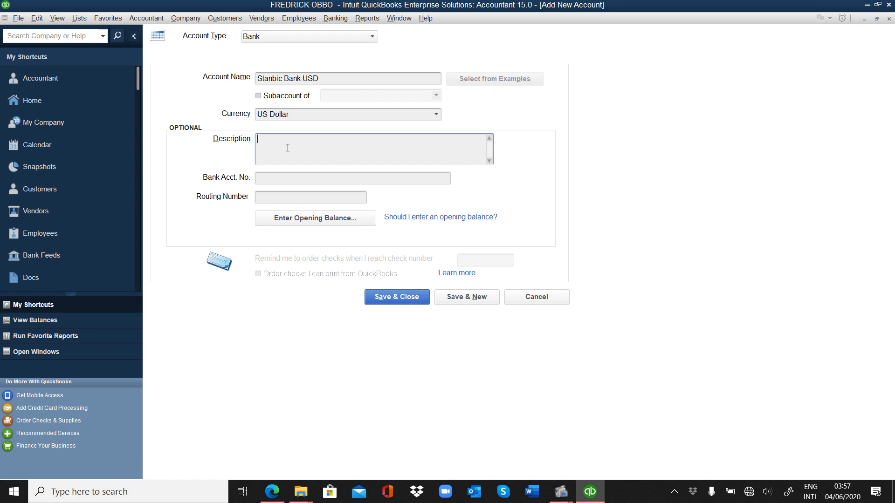
{"action": "left_click", "coordinate": [276, 179]}
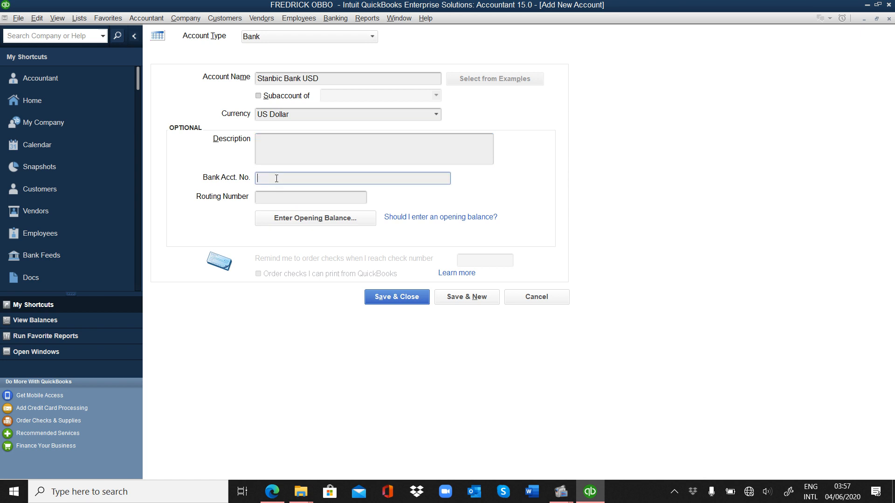
{"action": "left_click", "coordinate": [289, 197]}
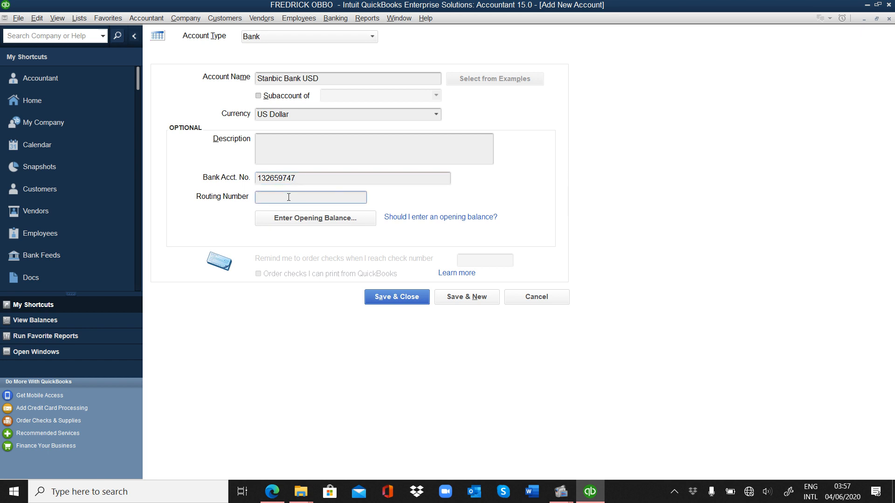
{"action": "left_click", "coordinate": [322, 217]}
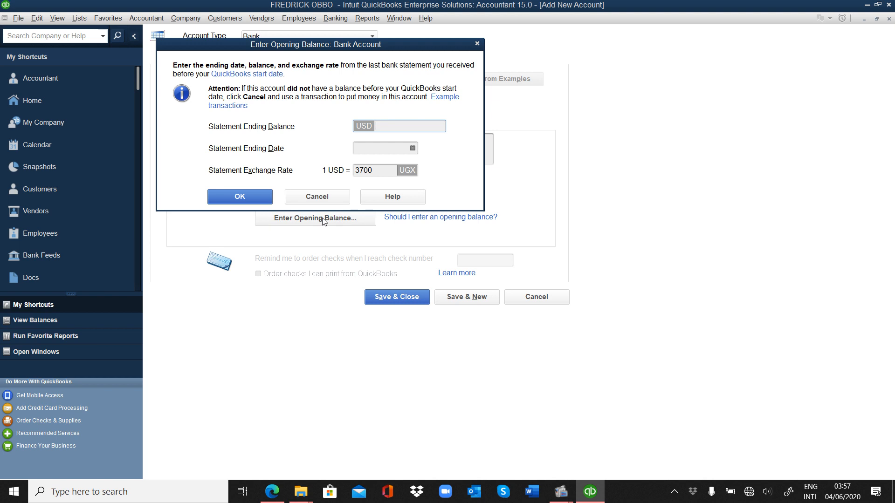
Step: Enter a 50,000 statement ending balance dated 01/07/2019
{"action": "type", "text": "50000"}
{"action": "left_click", "coordinate": [413, 149]}
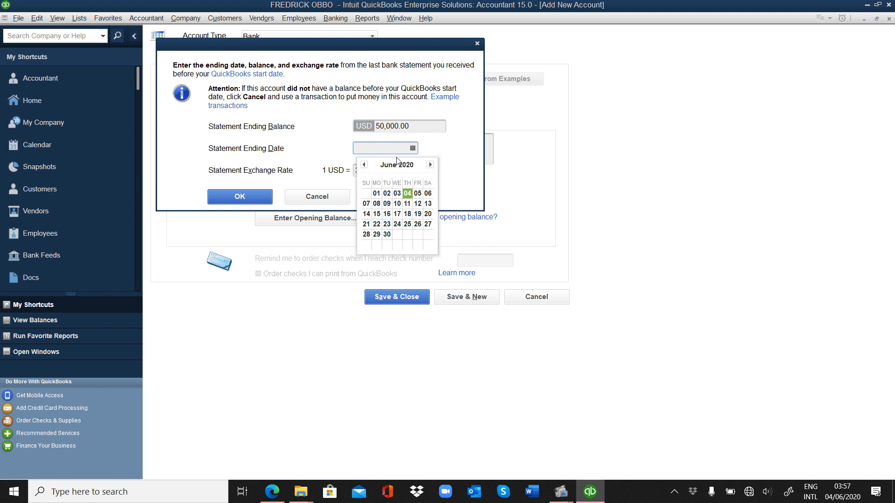
{"action": "left_click", "coordinate": [365, 165]}
{"action": "left_click", "coordinate": [365, 165]}
{"action": "left_click", "coordinate": [365, 165]}
{"action": "left_click", "coordinate": [365, 166]}
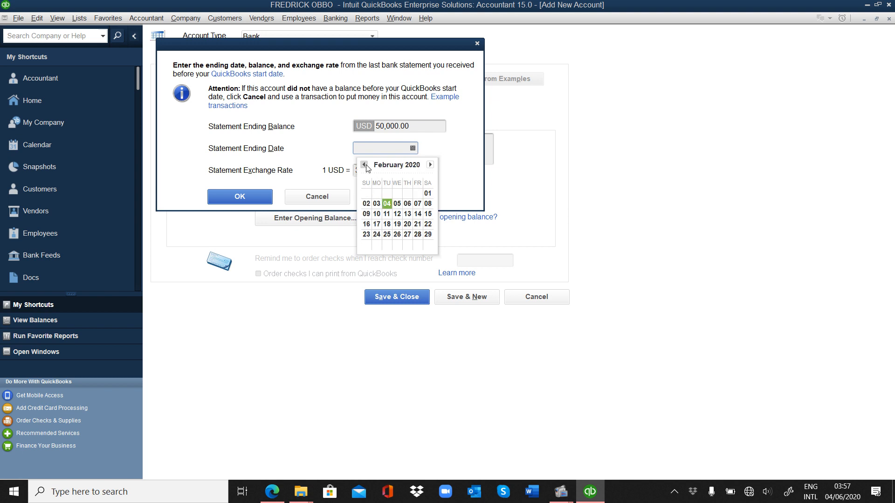
{"action": "left_click", "coordinate": [365, 166]}
{"action": "left_click", "coordinate": [365, 165]}
{"action": "left_click", "coordinate": [365, 165]}
{"action": "left_click", "coordinate": [364, 165]}
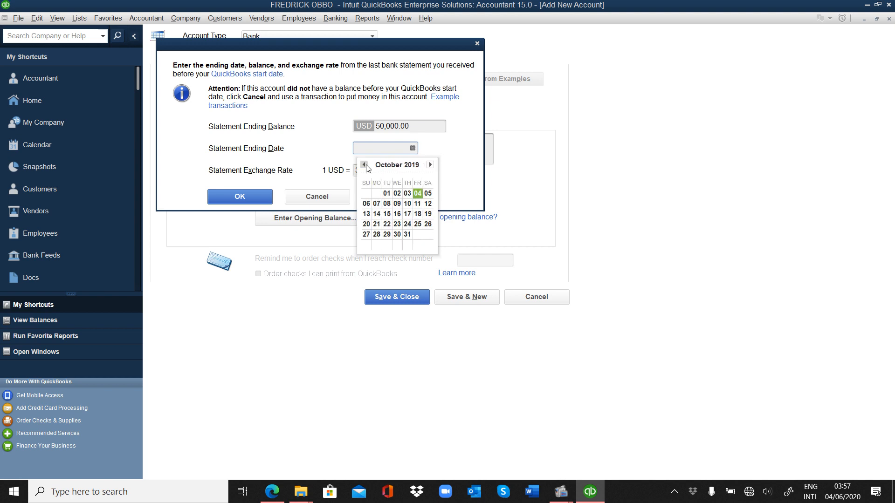
{"action": "left_click", "coordinate": [364, 165]}
{"action": "left_click", "coordinate": [364, 165]}
{"action": "left_click", "coordinate": [364, 165]}
{"action": "left_click", "coordinate": [364, 165]}
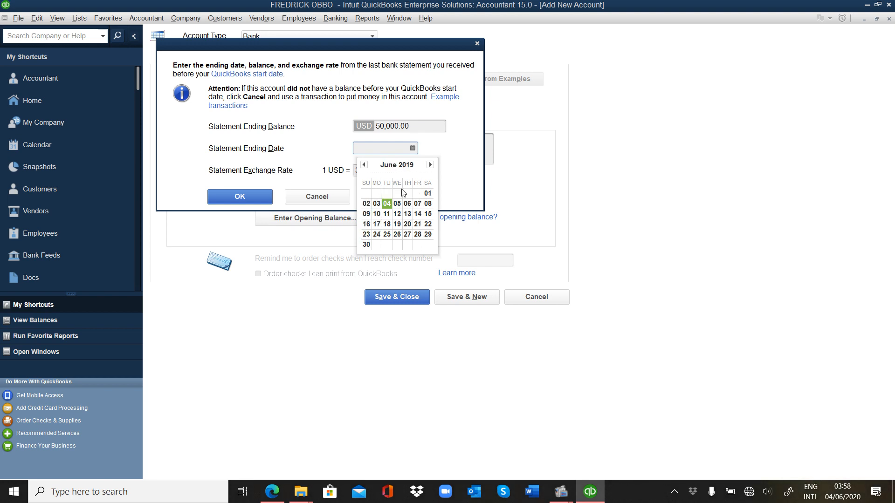
{"action": "left_click", "coordinate": [430, 164]}
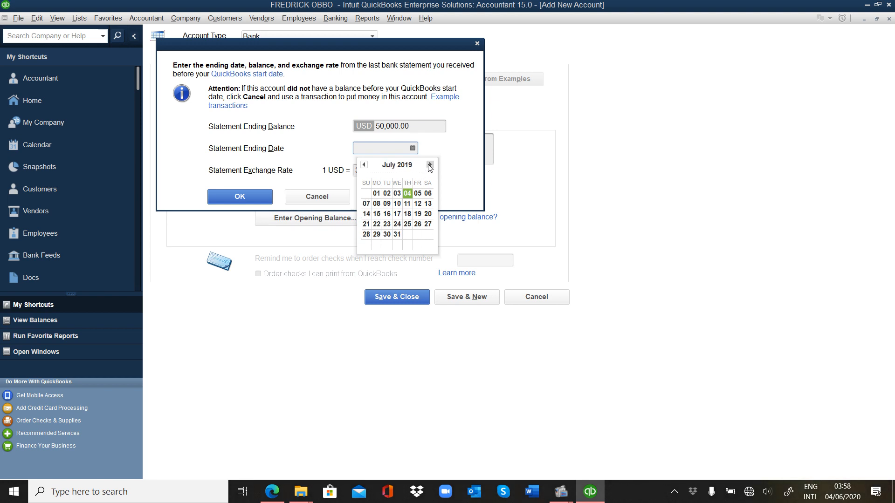
{"action": "left_click", "coordinate": [377, 194]}
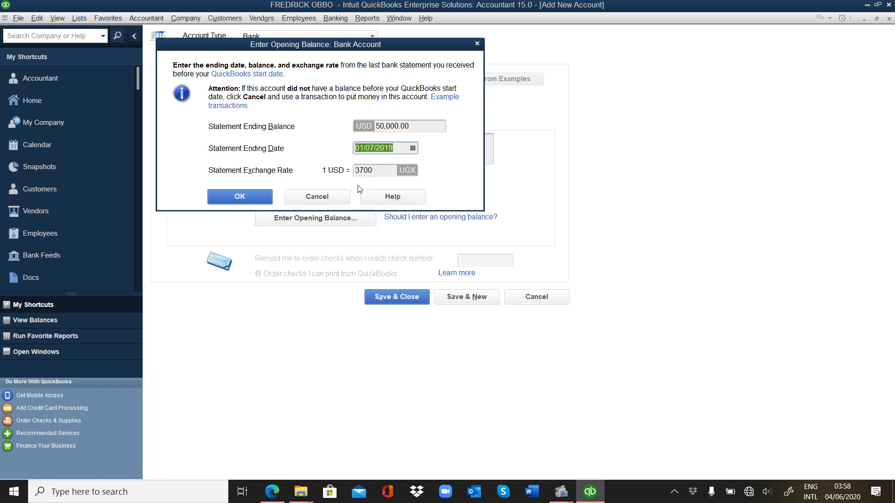
Step: Set the exchange rate to 3700 UGX per dollar and confirm the opening balance
{"action": "left_click", "coordinate": [375, 170]}
{"action": "key", "text": "BackSpace"}
{"action": "key", "text": "BackSpace"}
{"action": "key", "text": "BackSpace"}
{"action": "key", "text": "BackSpace"}
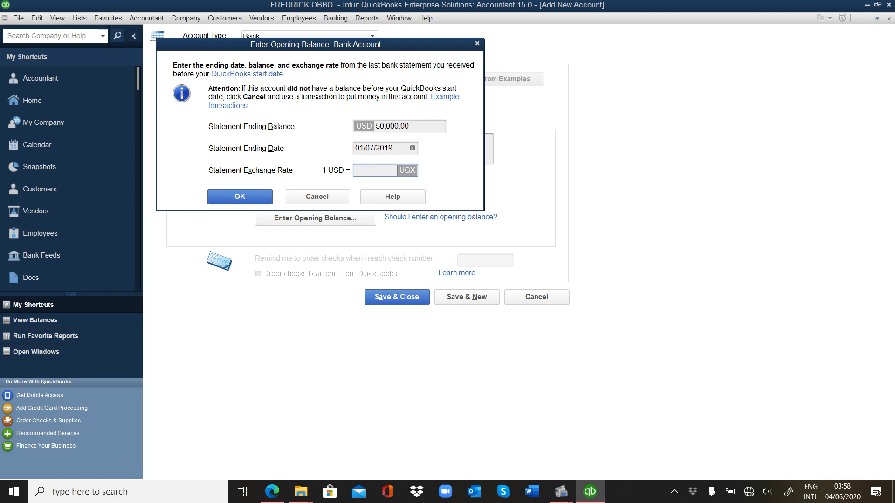
{"action": "type", "text": "3700"}
{"action": "left_click", "coordinate": [244, 199]}
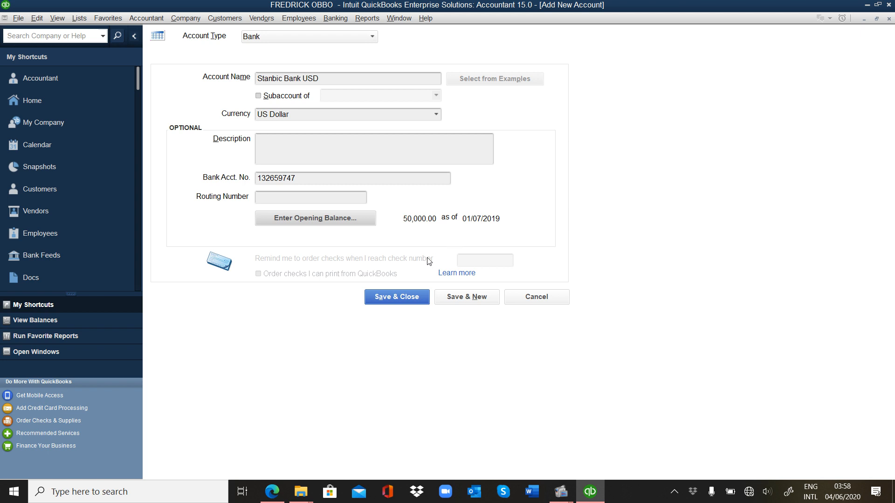
Step: Save and close Stanbic Bank USD, accepting the past-date warning and declining bank feeds
{"action": "left_click", "coordinate": [400, 298]}
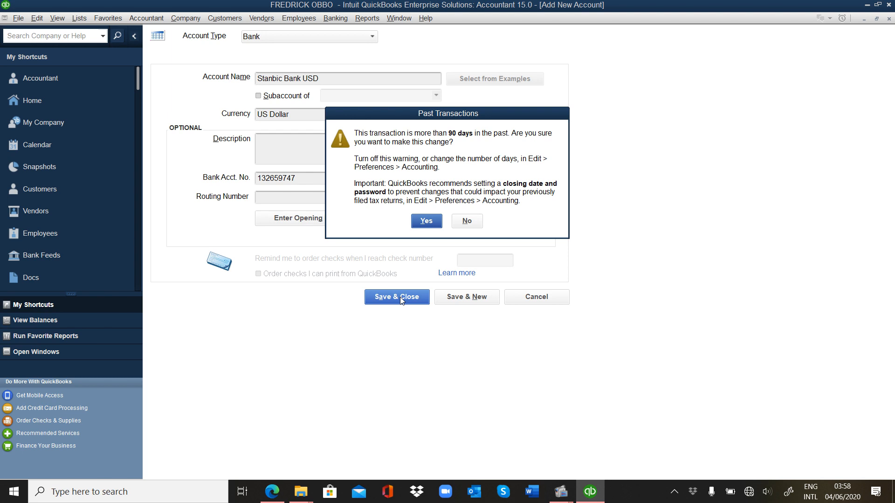
{"action": "left_click", "coordinate": [426, 222]}
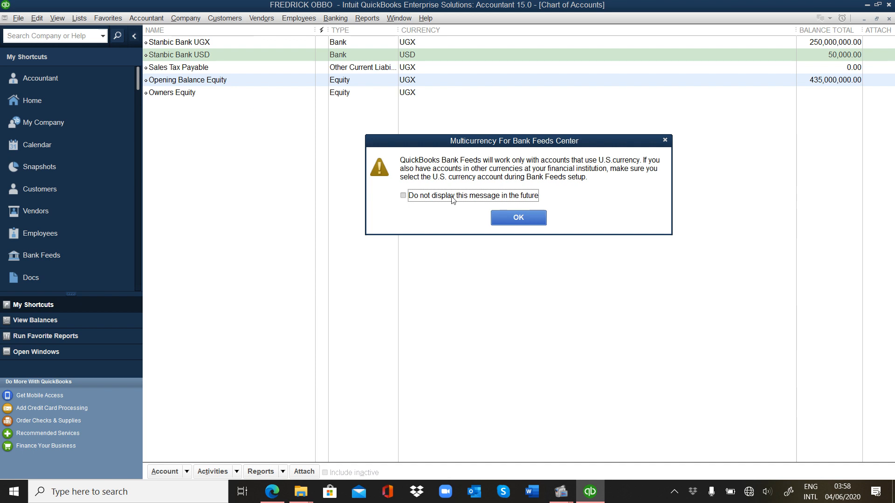
{"action": "left_click", "coordinate": [506, 217]}
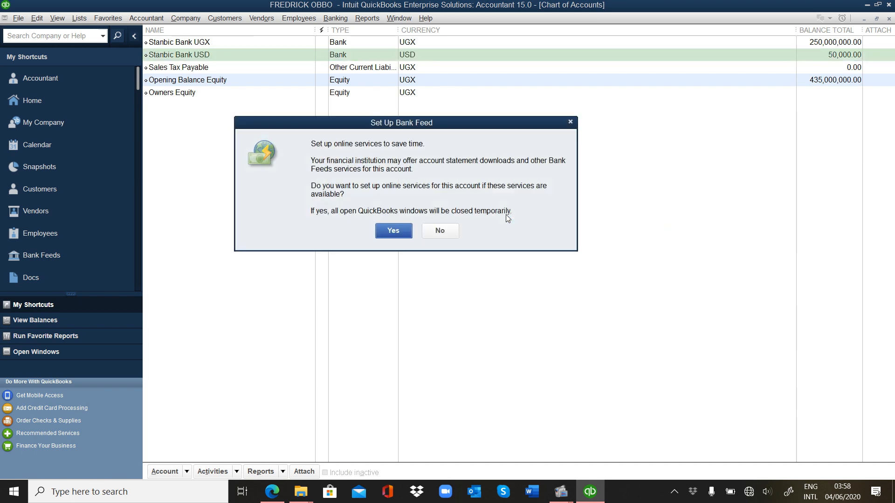
{"action": "left_click", "coordinate": [449, 231]}
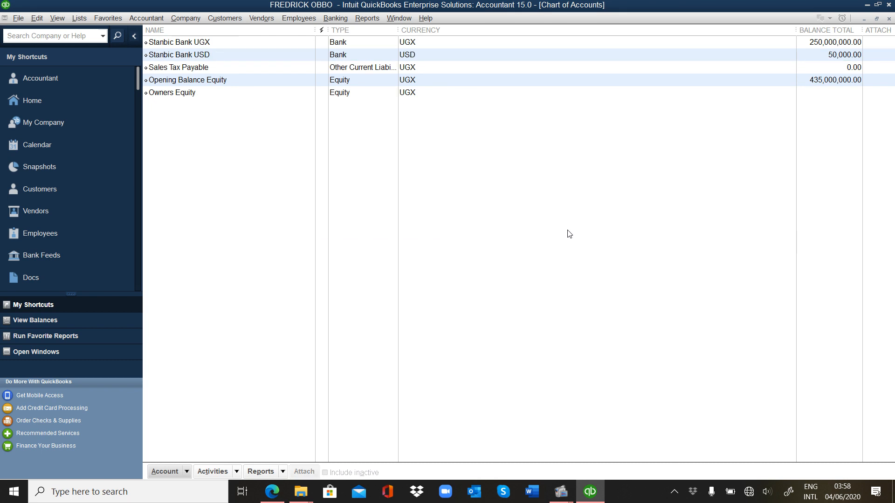
{"action": "left_click", "coordinate": [262, 42]}
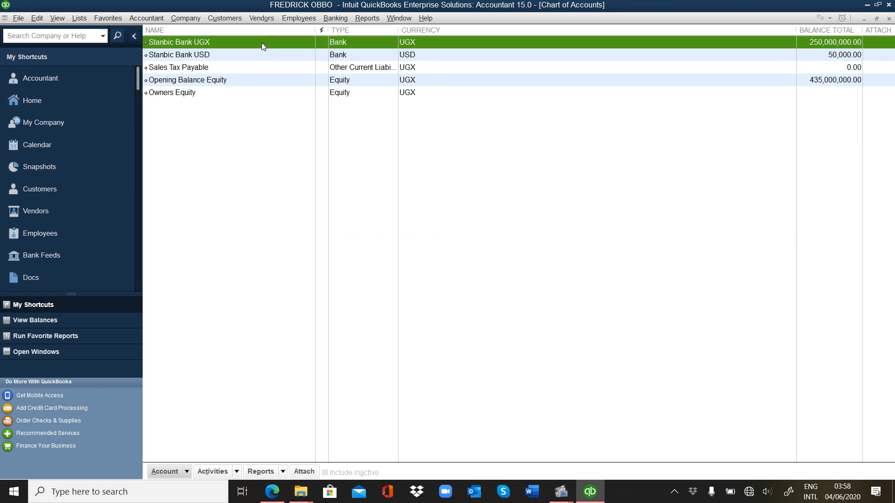
{"action": "left_click", "coordinate": [262, 55]}
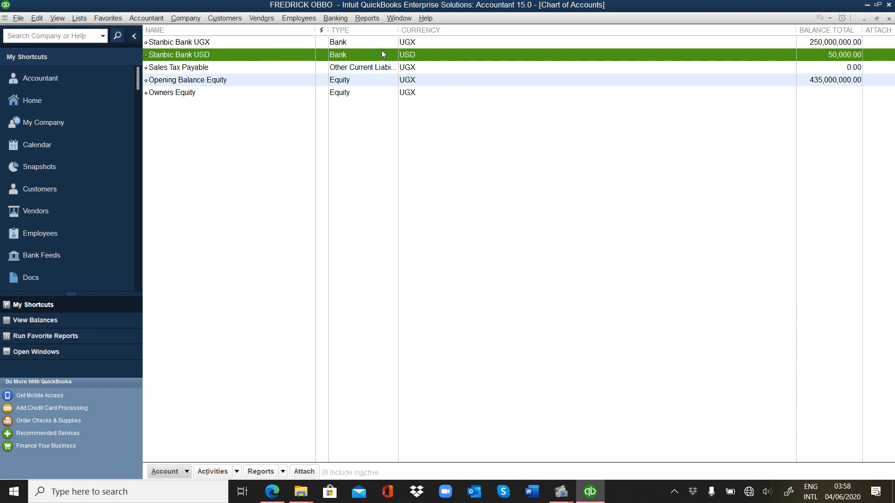
{"action": "left_click", "coordinate": [417, 43]}
{"action": "left_click", "coordinate": [418, 55]}
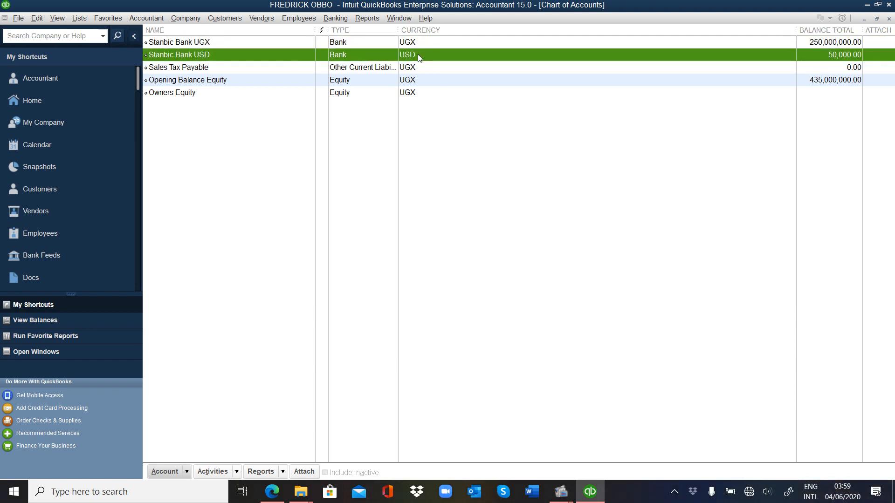
{"action": "left_click", "coordinate": [347, 43]}
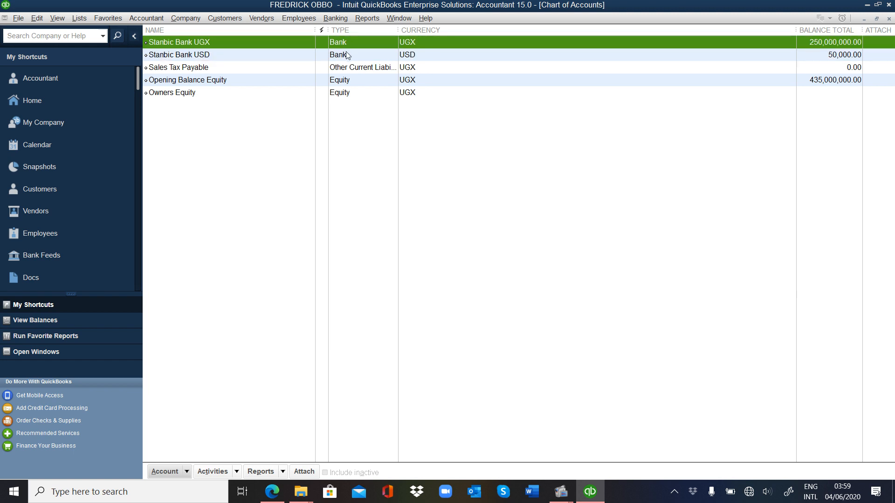
{"action": "left_click", "coordinate": [347, 55]}
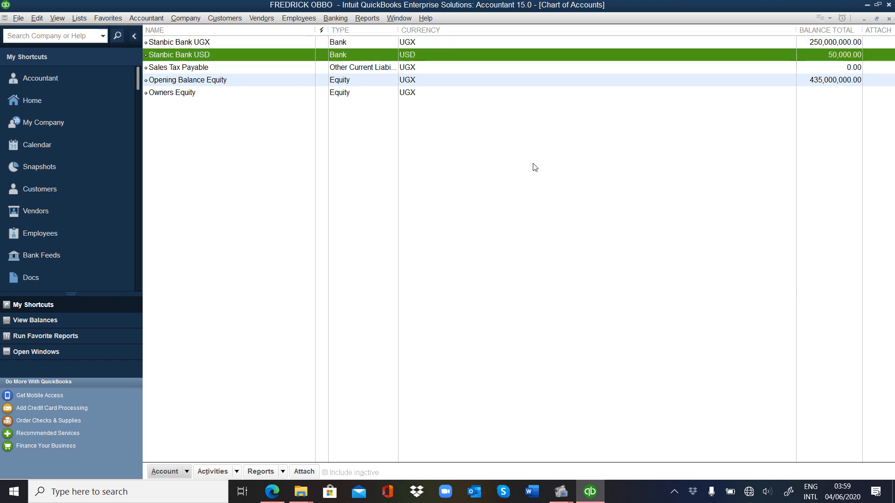
{"action": "left_click", "coordinate": [830, 42]}
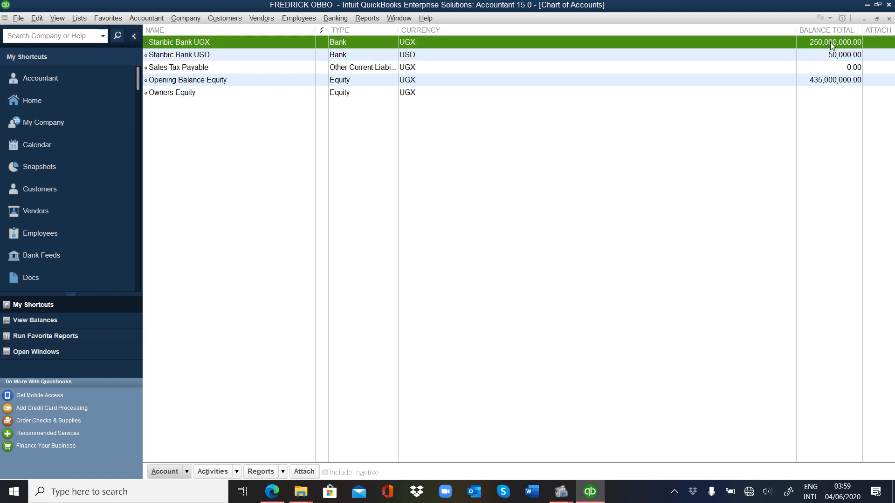
Step: Open the standard Balance Sheet from the Company & Financial reports
{"action": "left_click", "coordinate": [366, 19]}
{"action": "mouse_move", "coordinate": [429, 110]}
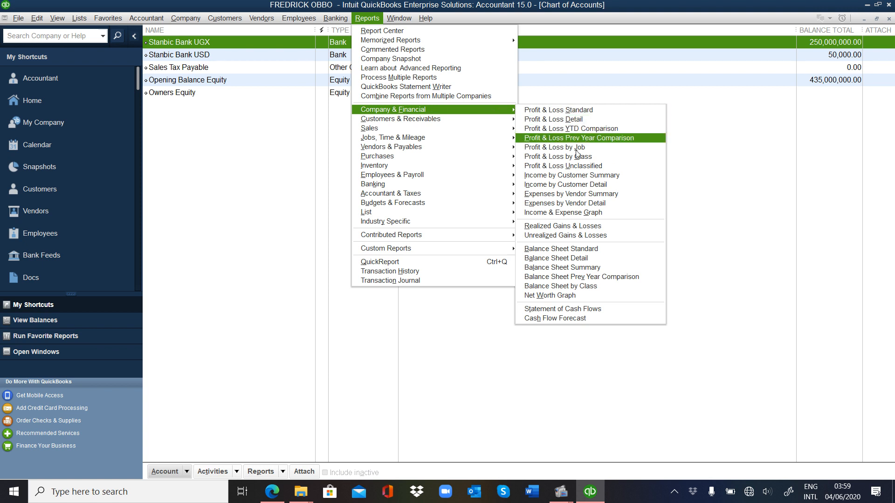
{"action": "left_click", "coordinate": [594, 251]}
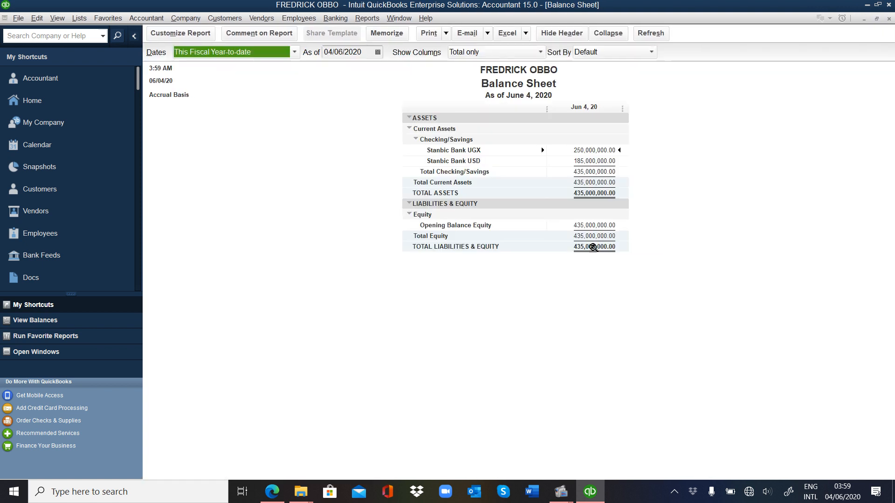